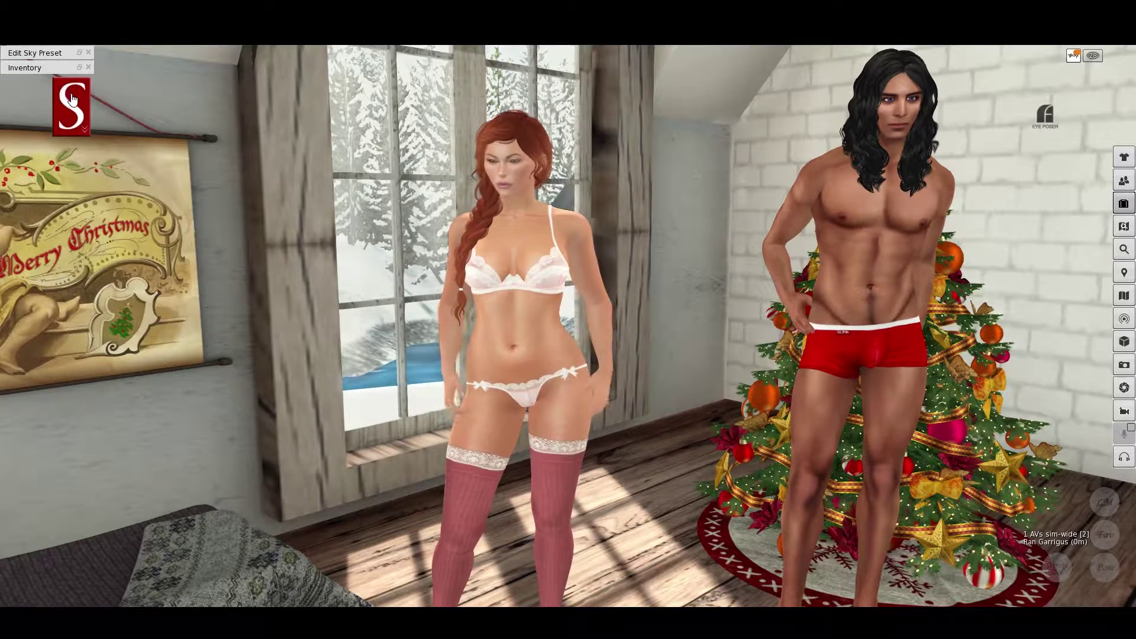
Expand the Slink HUD from its S logo and switch to the ALPHA cuts page
left_click(71, 99)
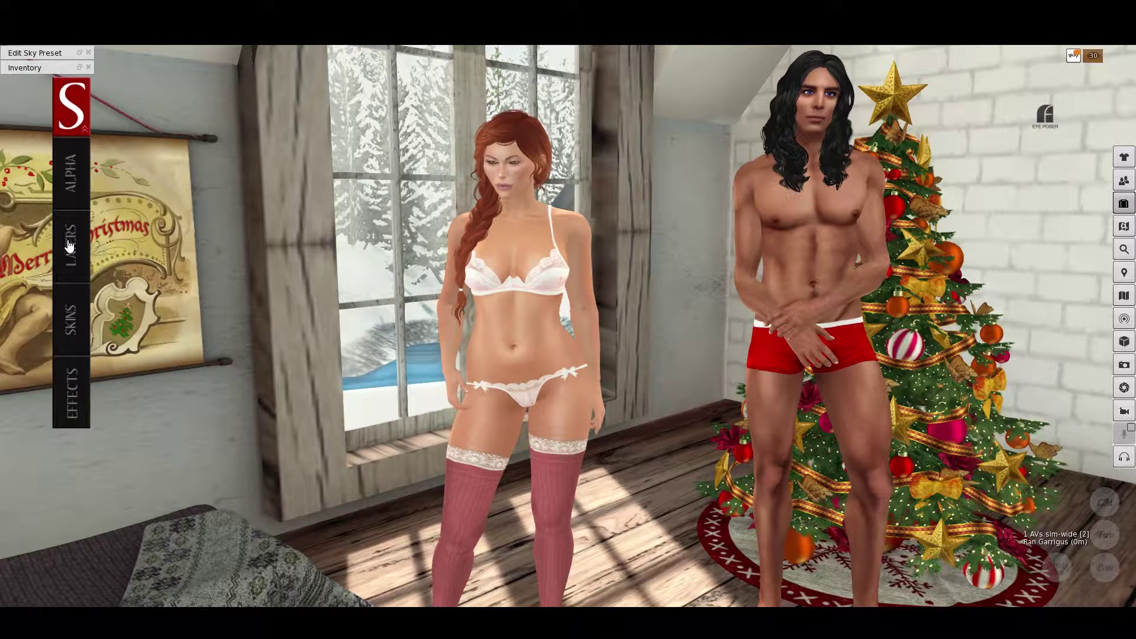
left_click(70, 176)
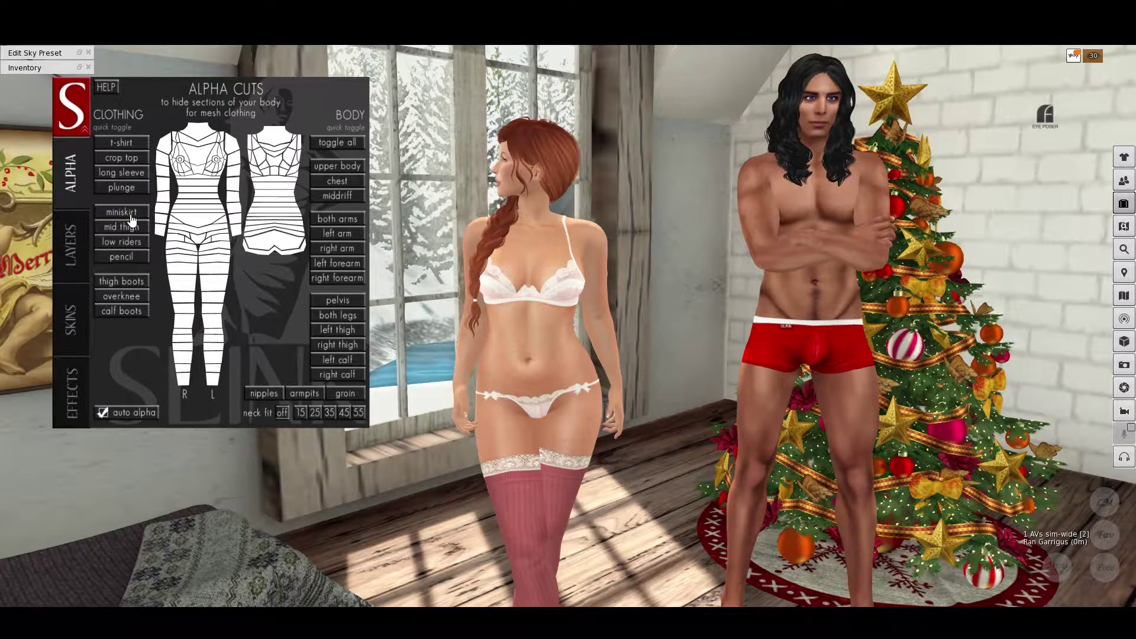
left_click(130, 144)
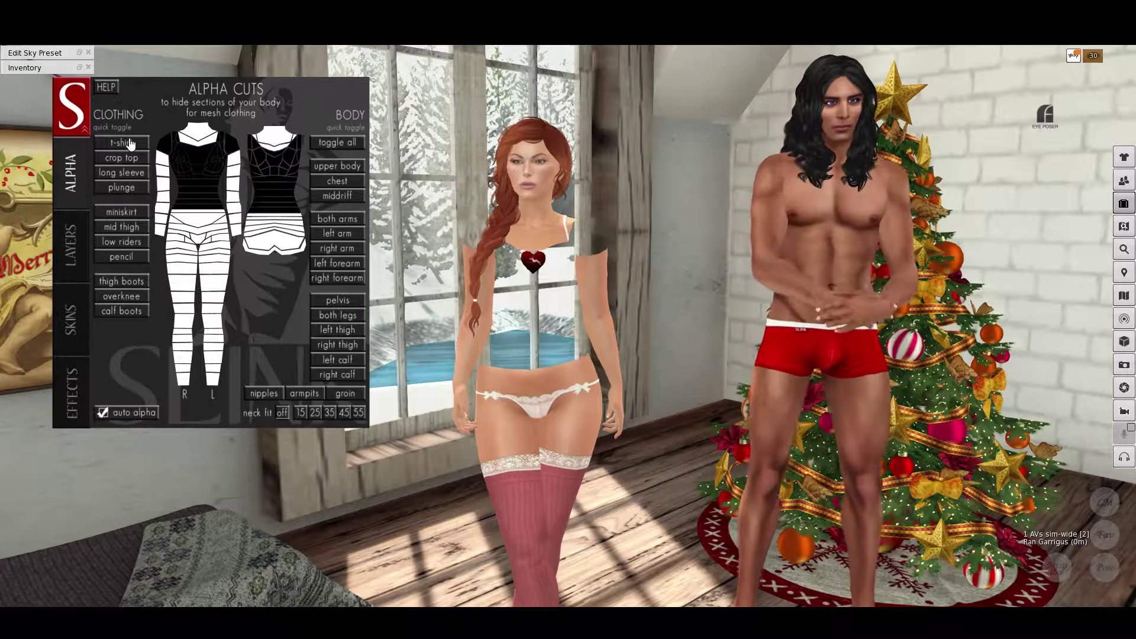
left_click(130, 144)
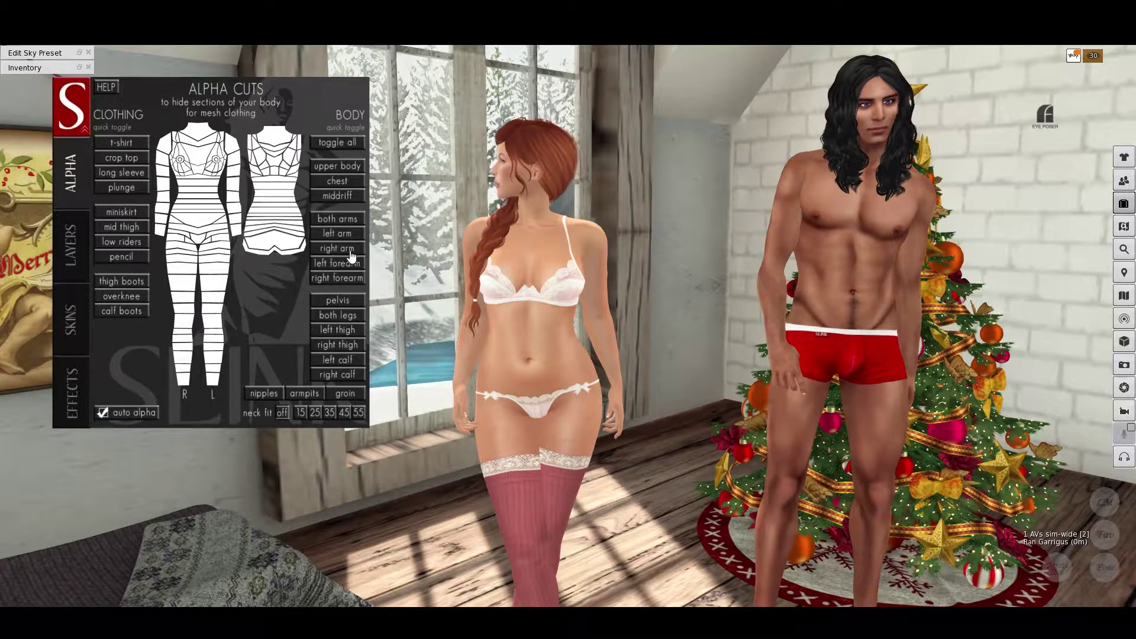
left_click(347, 199)
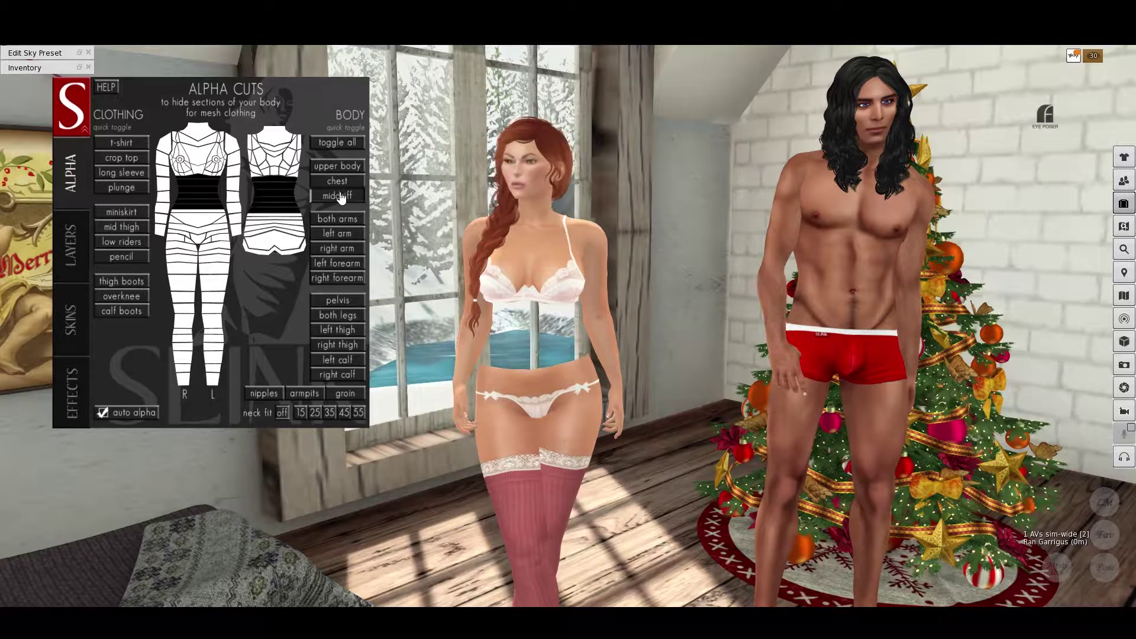
left_click(341, 197)
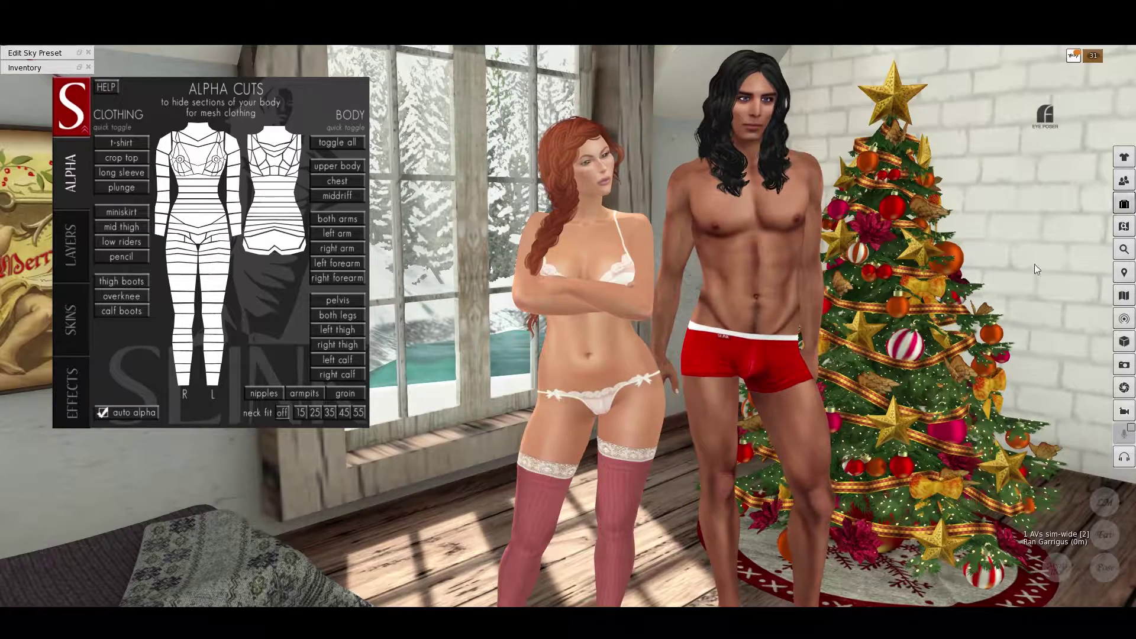
Open Inventory, move it up-left, and expand the Slink Physique Auto Alpha for Consumers folder
key("ctrl+i")
left_click_drag(865, 257, 833, 119)
scroll(918, 284, "down", 5)
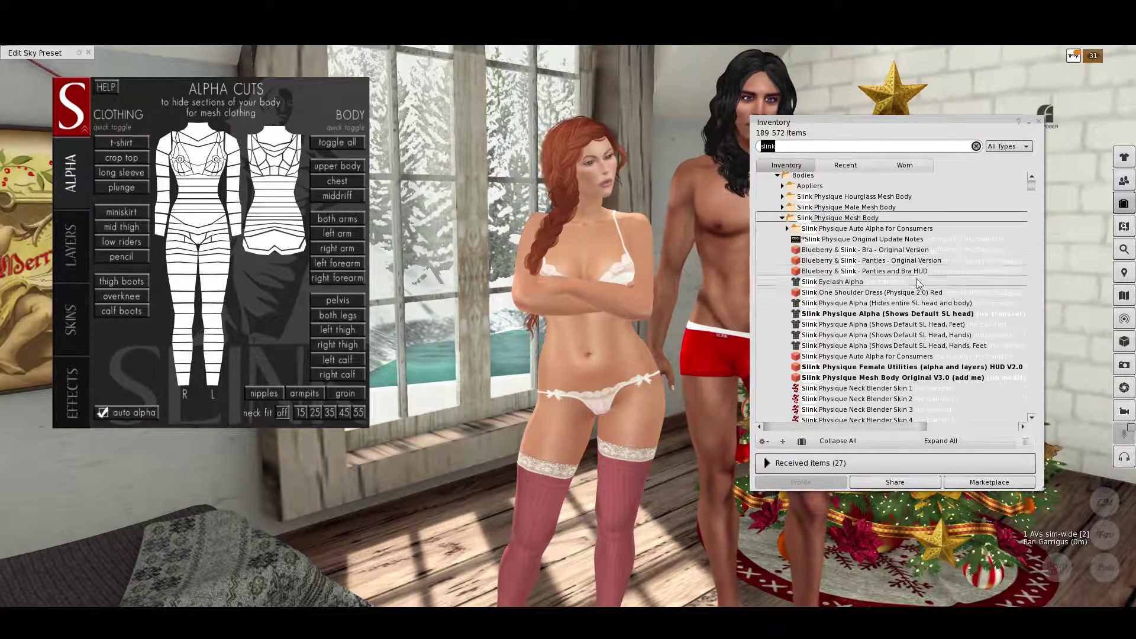
scroll(887, 227, "down", 2)
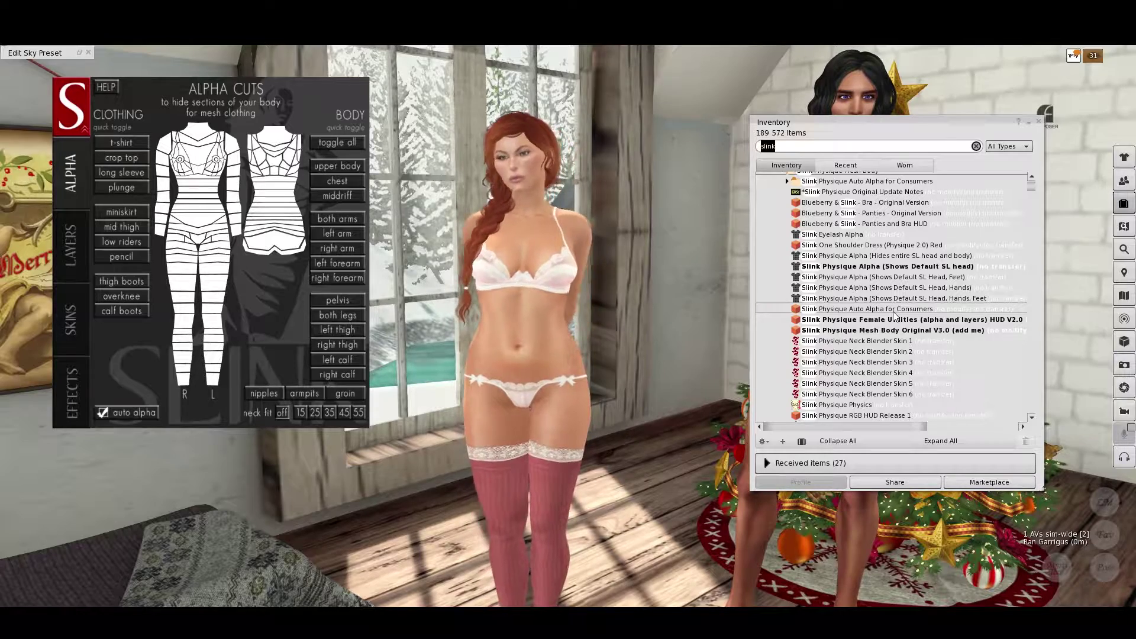
scroll(876, 296, "up", 2)
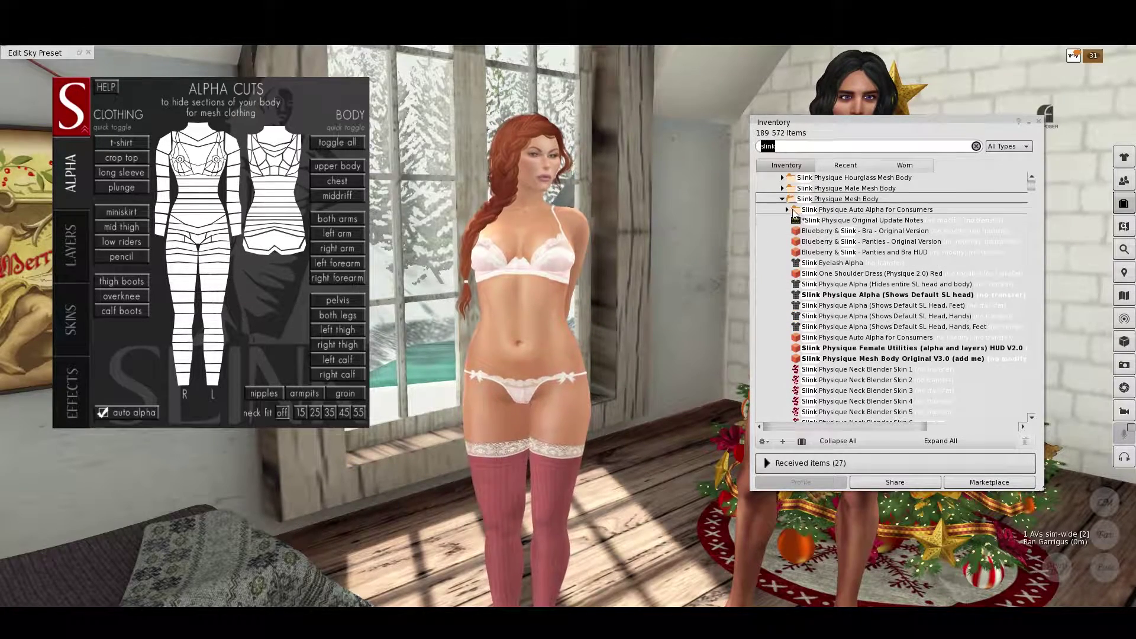
left_click(788, 210)
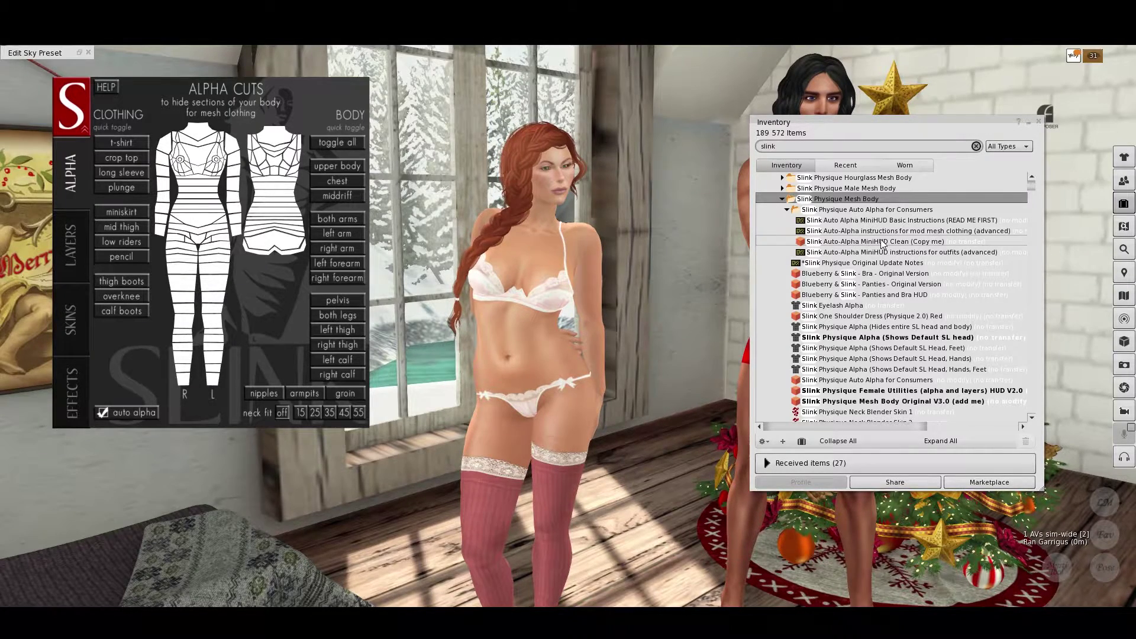
Add the Slink Auto-Alpha MiniHUD Clean (Copy me) to current attachments
right_click(882, 242)
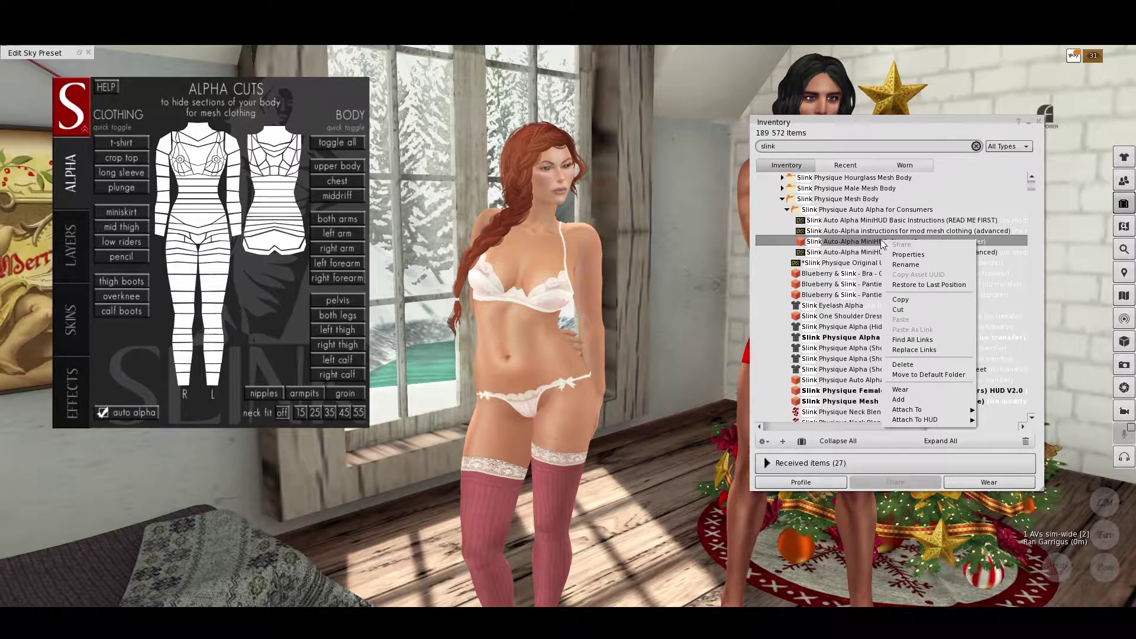
left_click(900, 400)
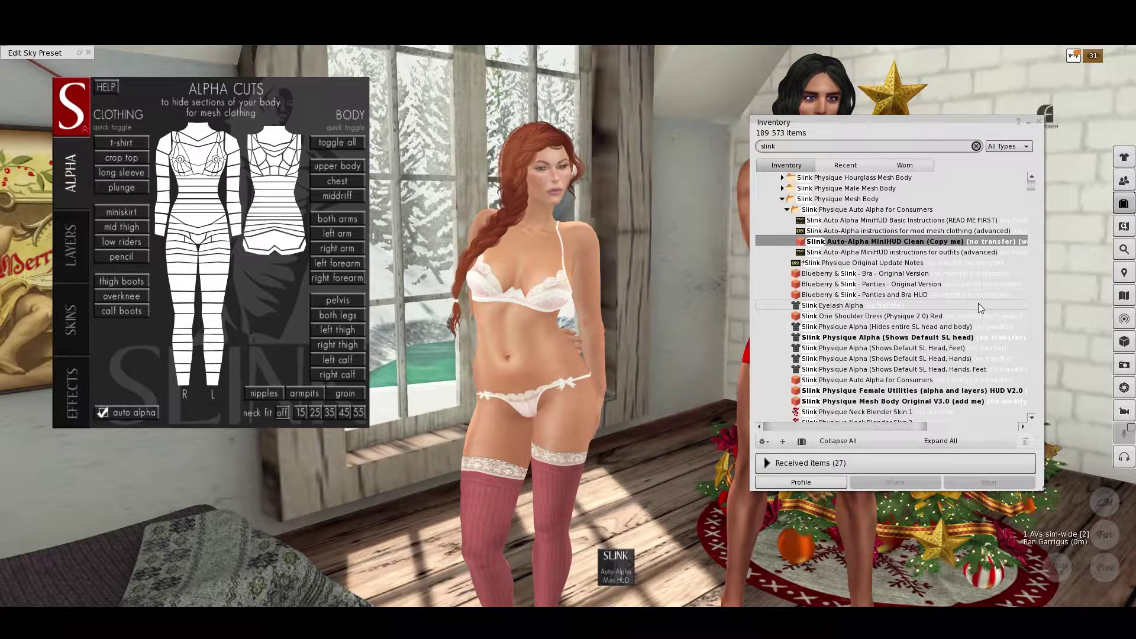
Copy the Auto-Alpha MiniHUD Clean item and paste a duplicate into the folder
right_click(898, 240)
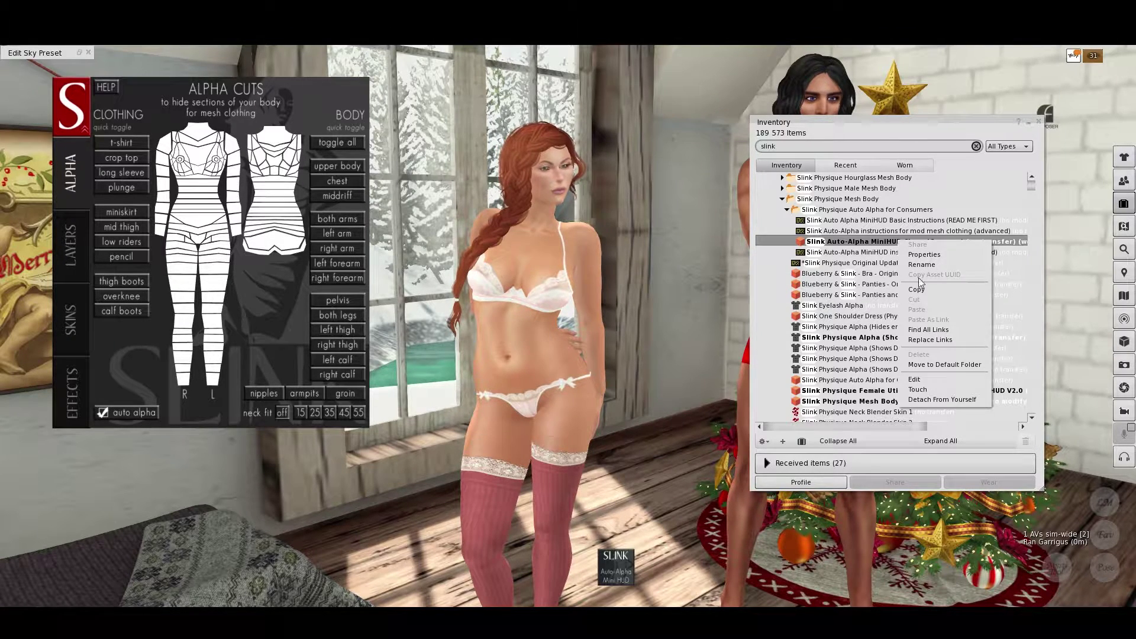
left_click(916, 288)
right_click(889, 242)
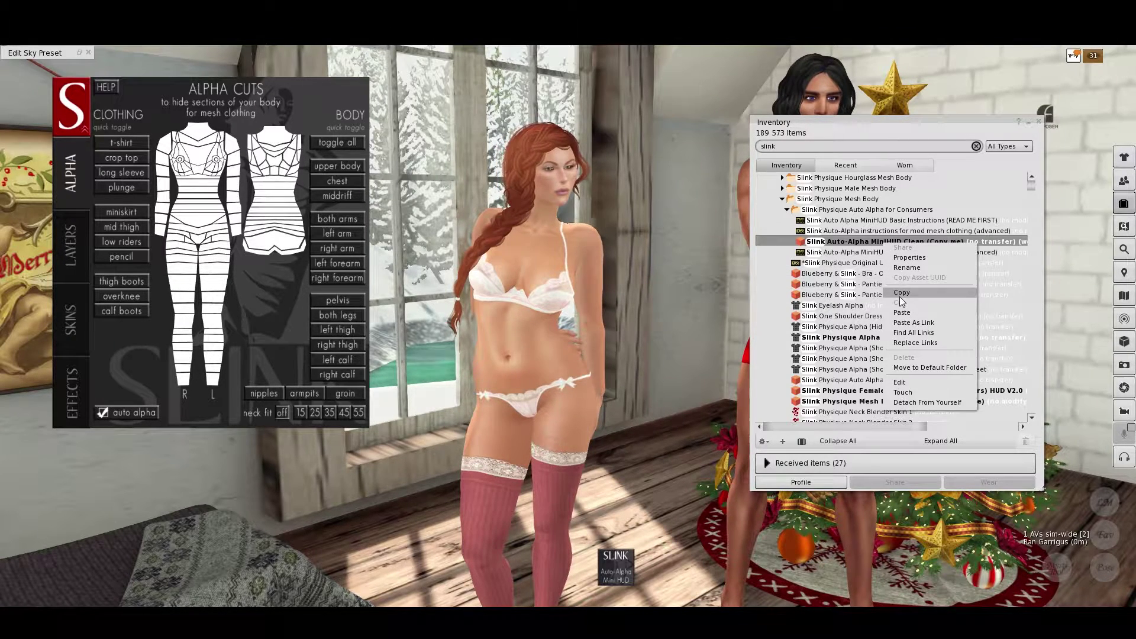
left_click(902, 312)
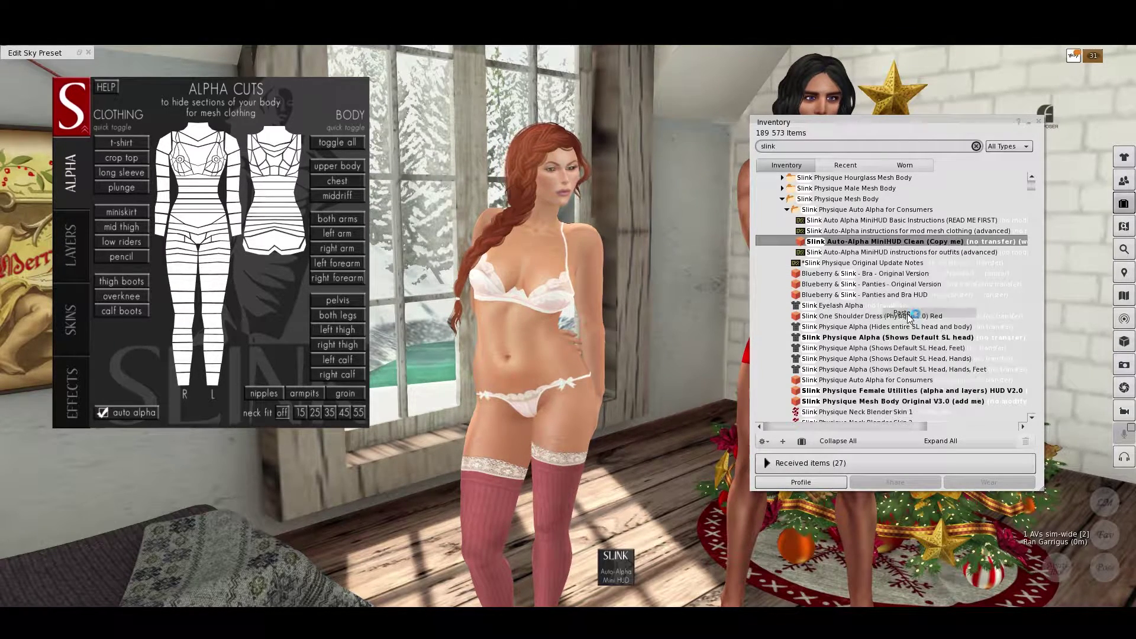
Detach the original on-screen MiniHUD and add the pasted copy instead
right_click(618, 558)
left_click(580, 551)
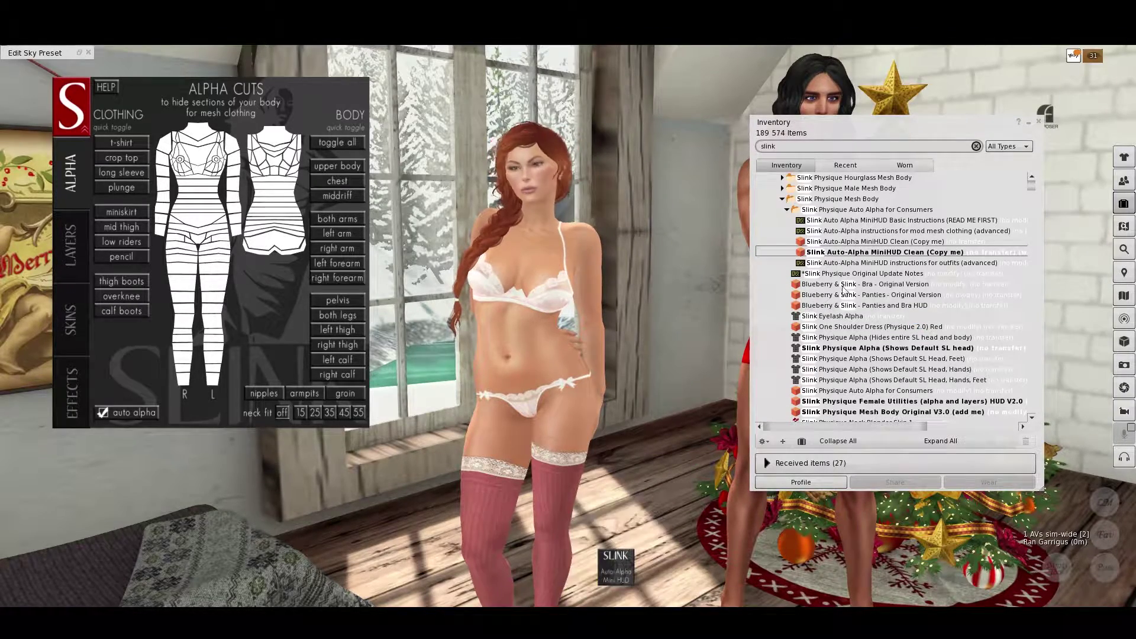
right_click(847, 239)
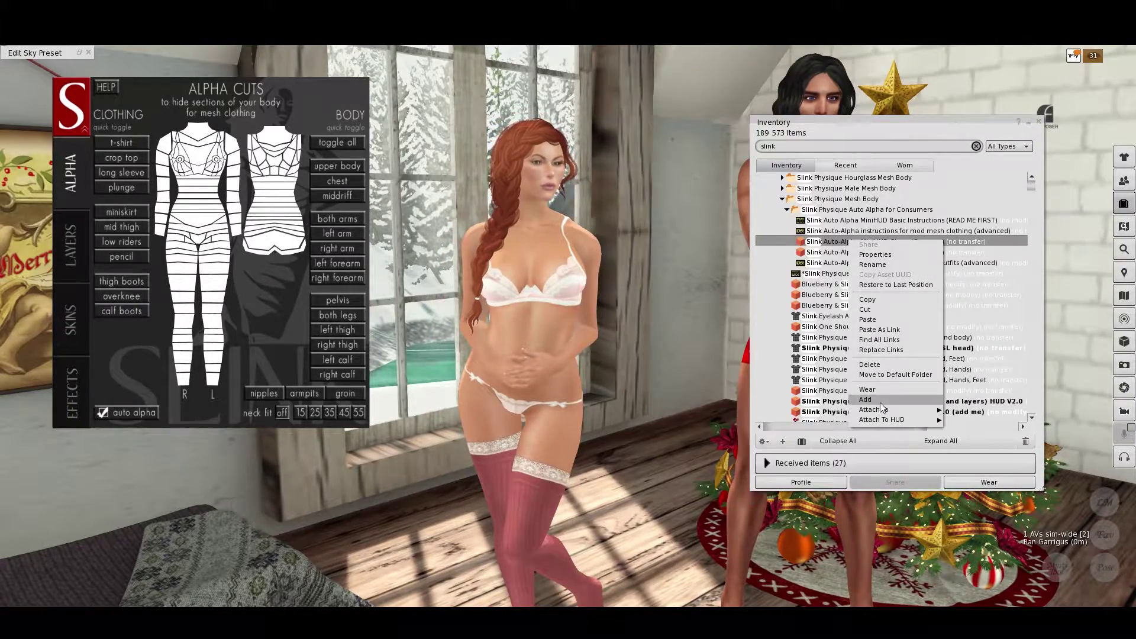
left_click(879, 402)
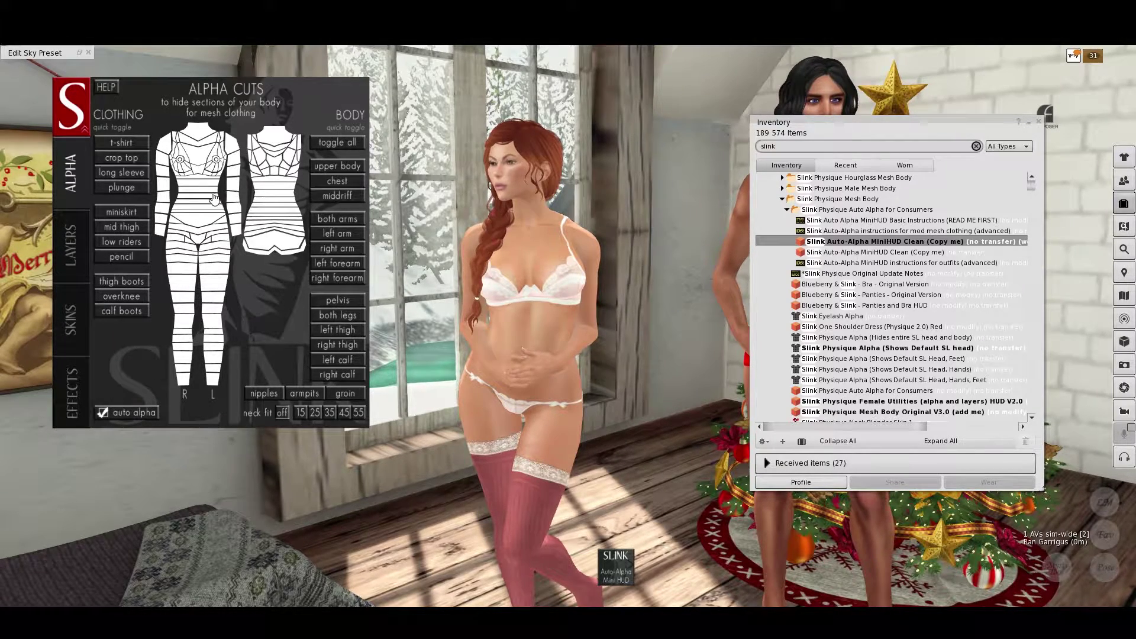
Hide the pelvis, both legs and both arms, then store these cuts in the MiniHUD
left_click(346, 301)
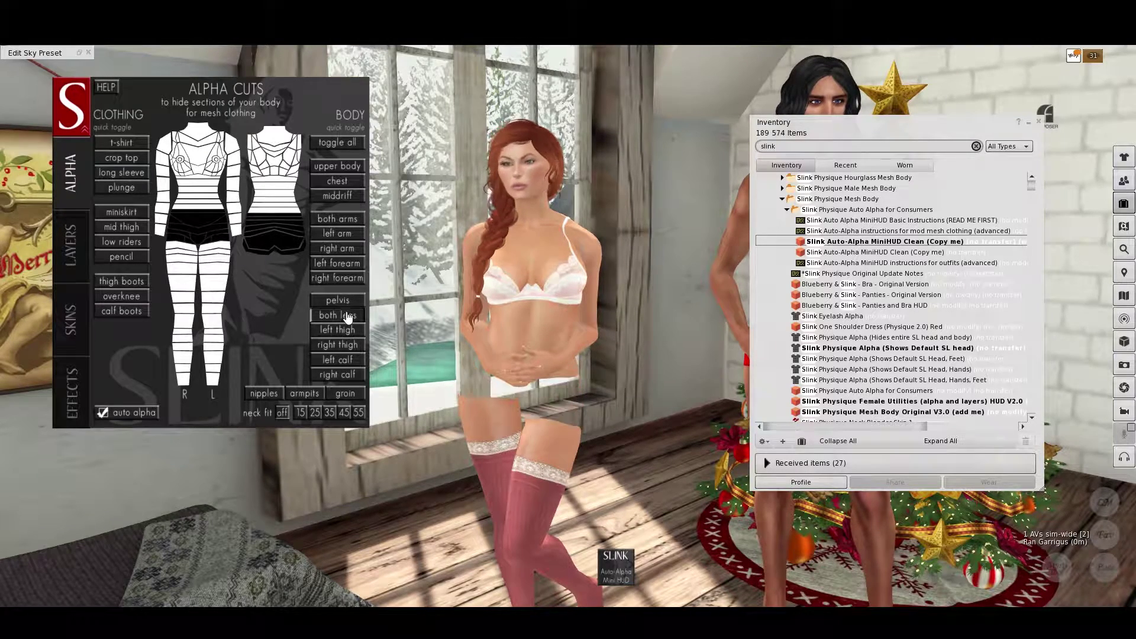
left_click(348, 316)
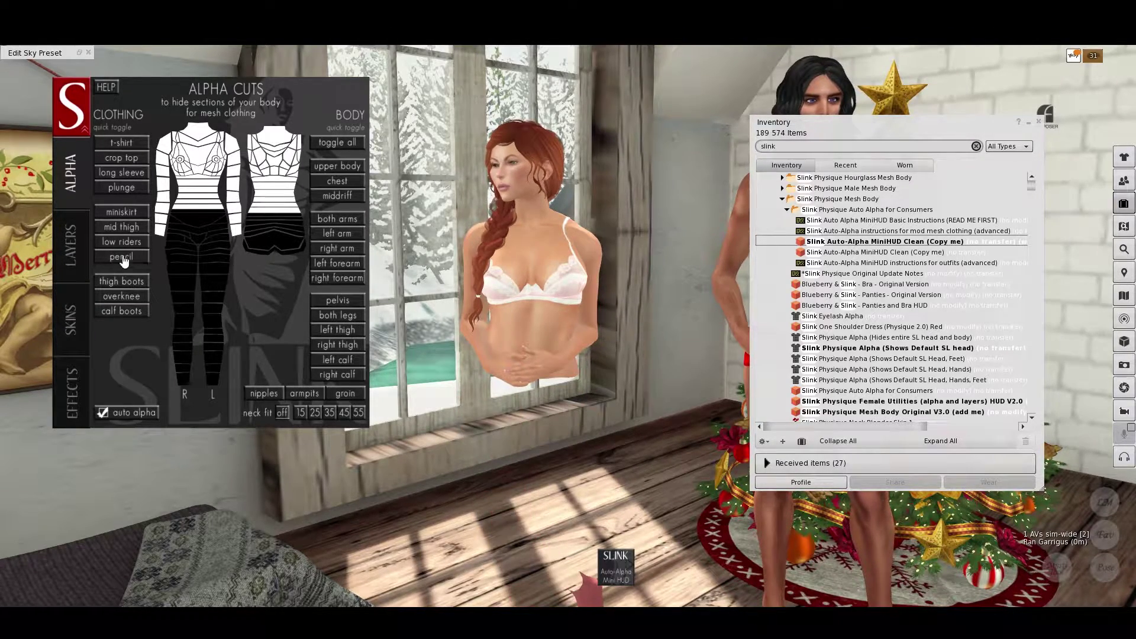
left_click(340, 220)
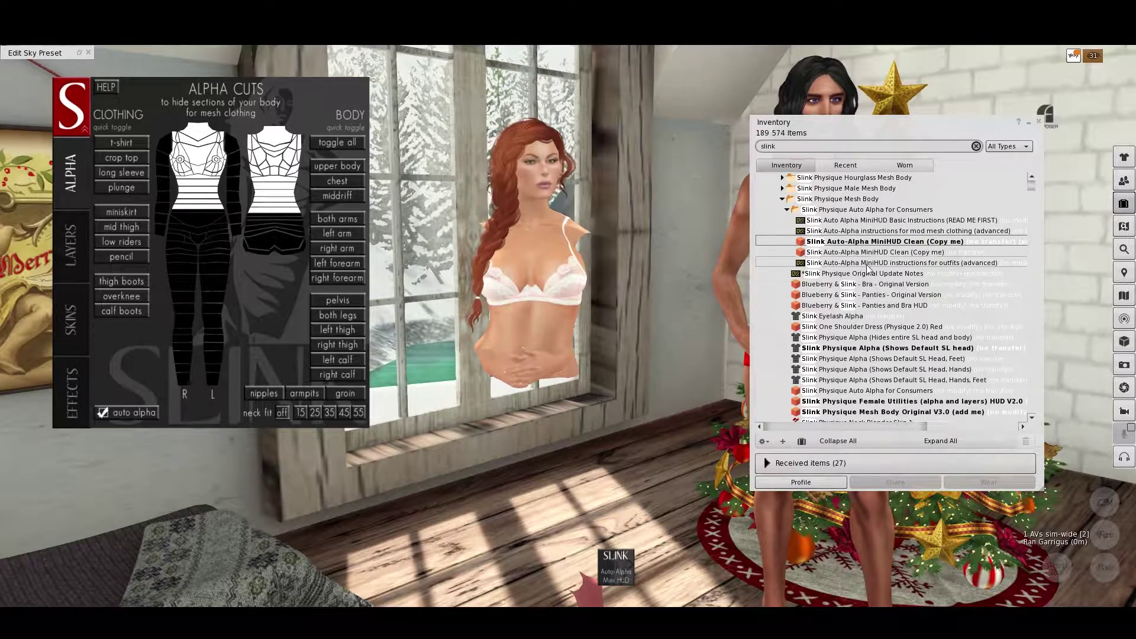
left_click(614, 565)
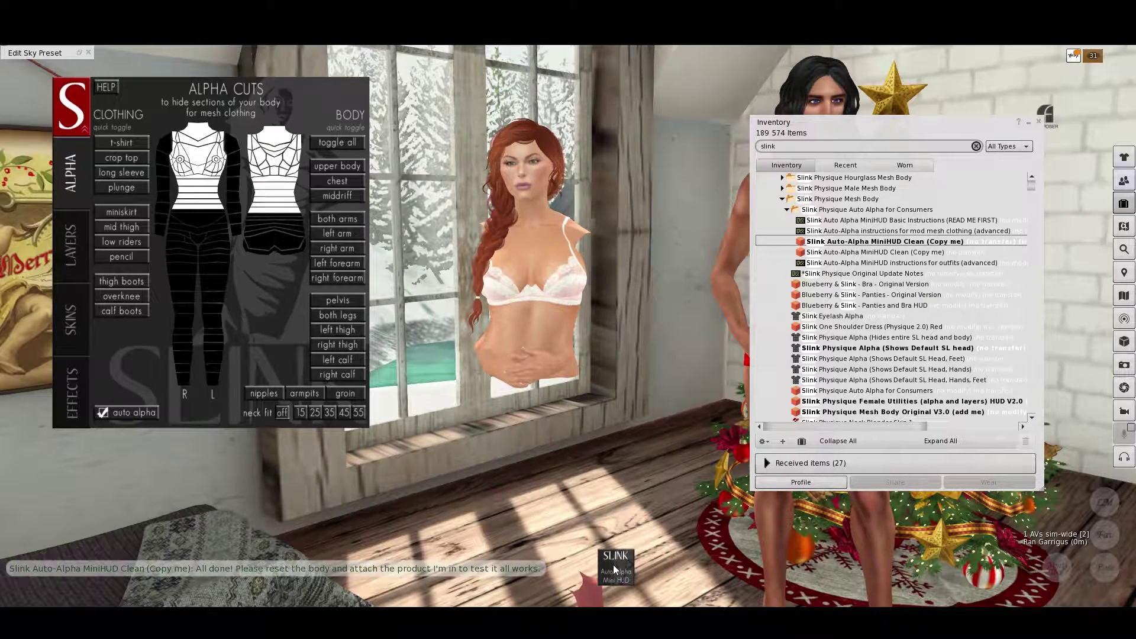
Detach the configured MiniHUD and toggle all body sections visible again
right_click(617, 552)
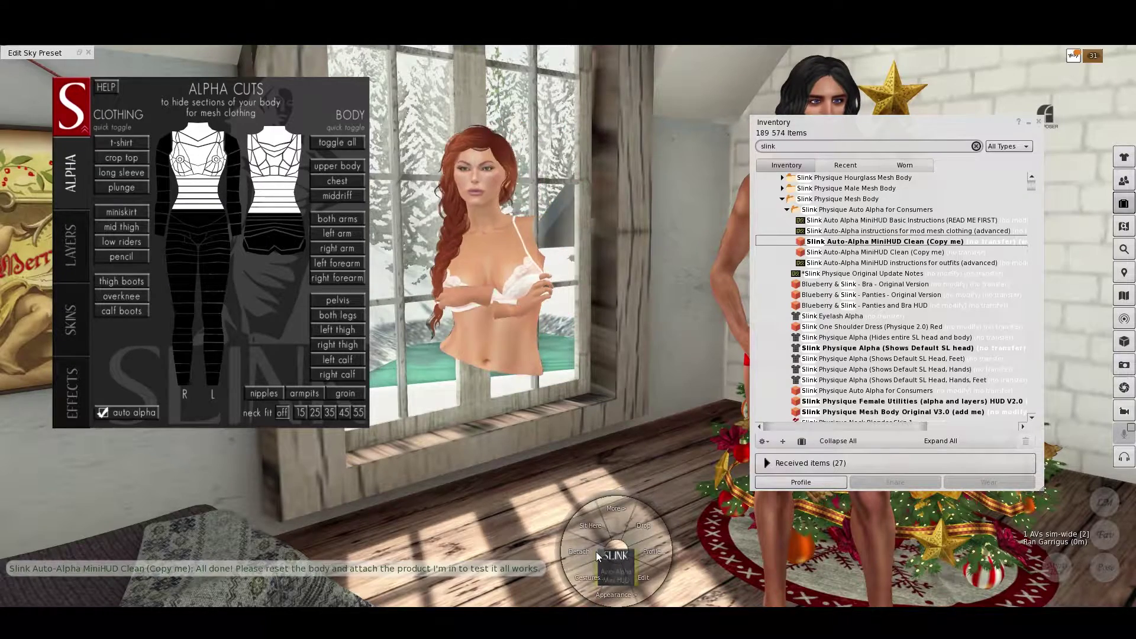
left_click(595, 552)
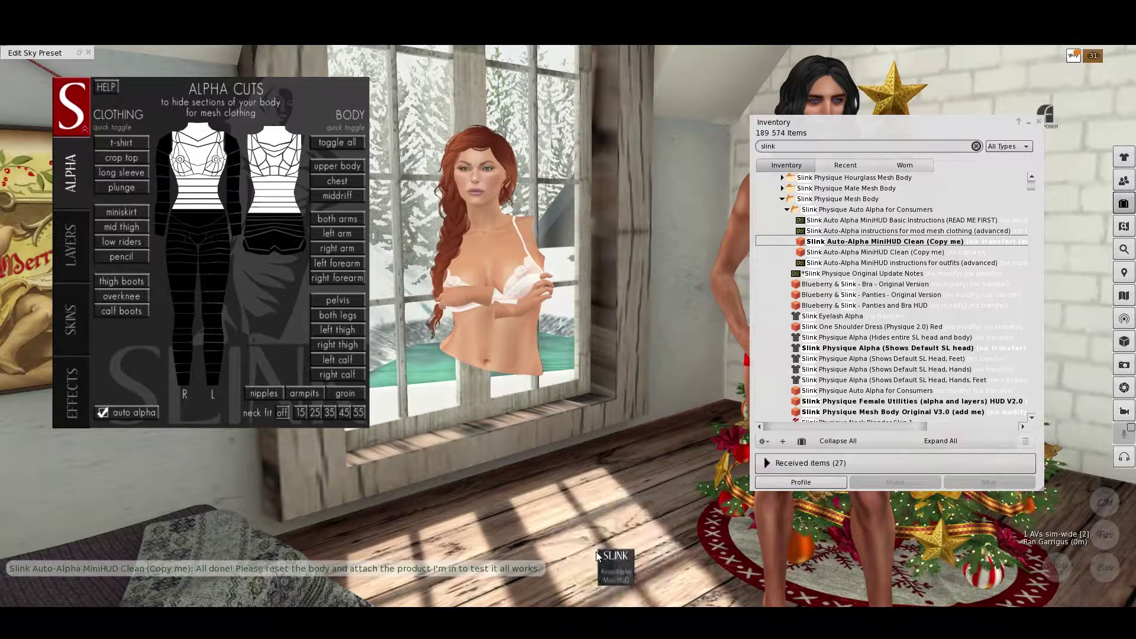
left_click(353, 144)
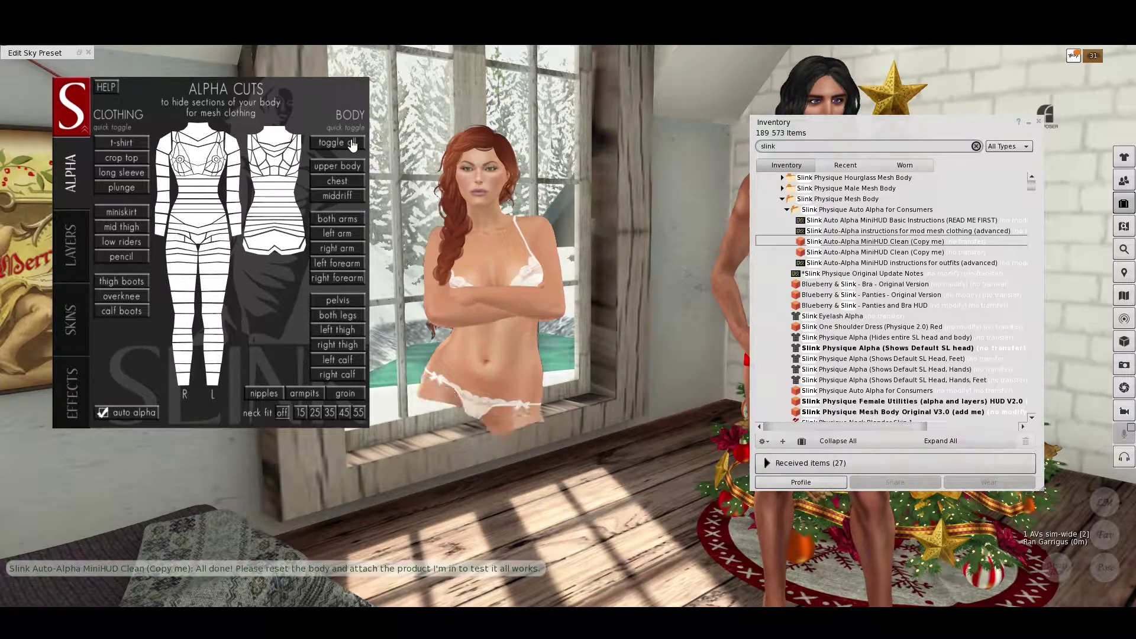
Attach the MiniHUD to confirm it hides arms and legs, remove it, and restore the full body
right_click(822, 242)
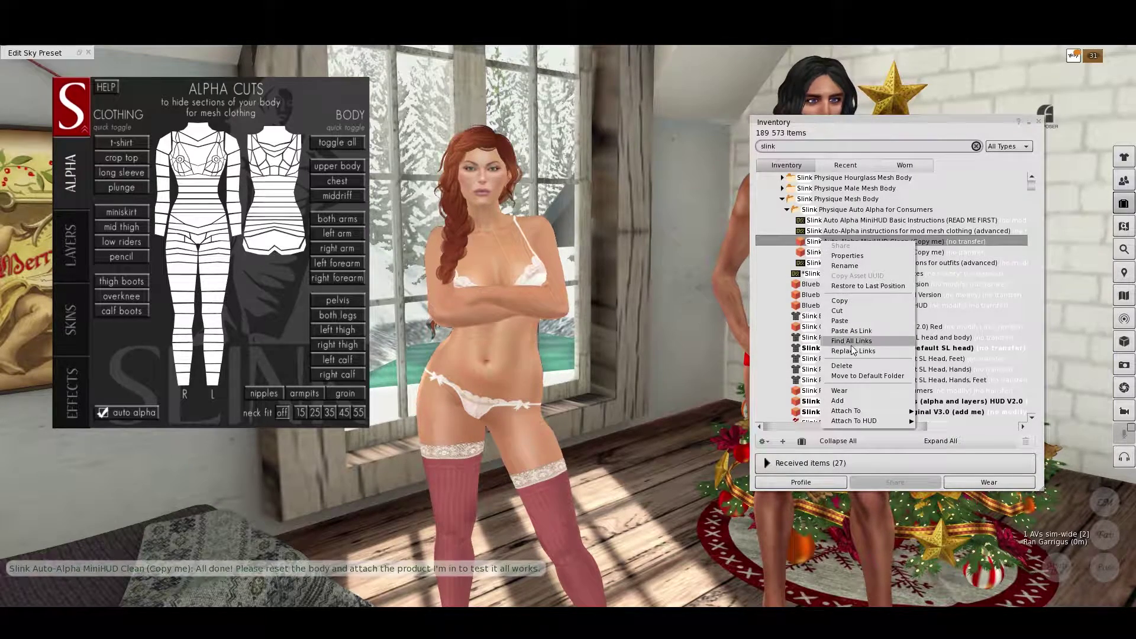
left_click(846, 400)
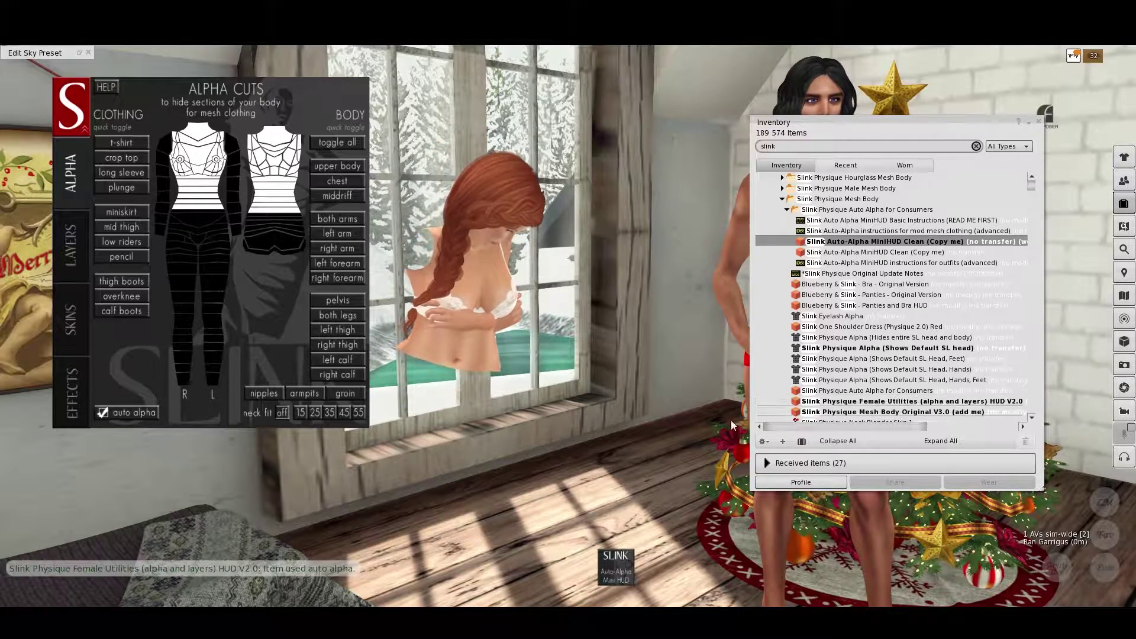
left_click(620, 557)
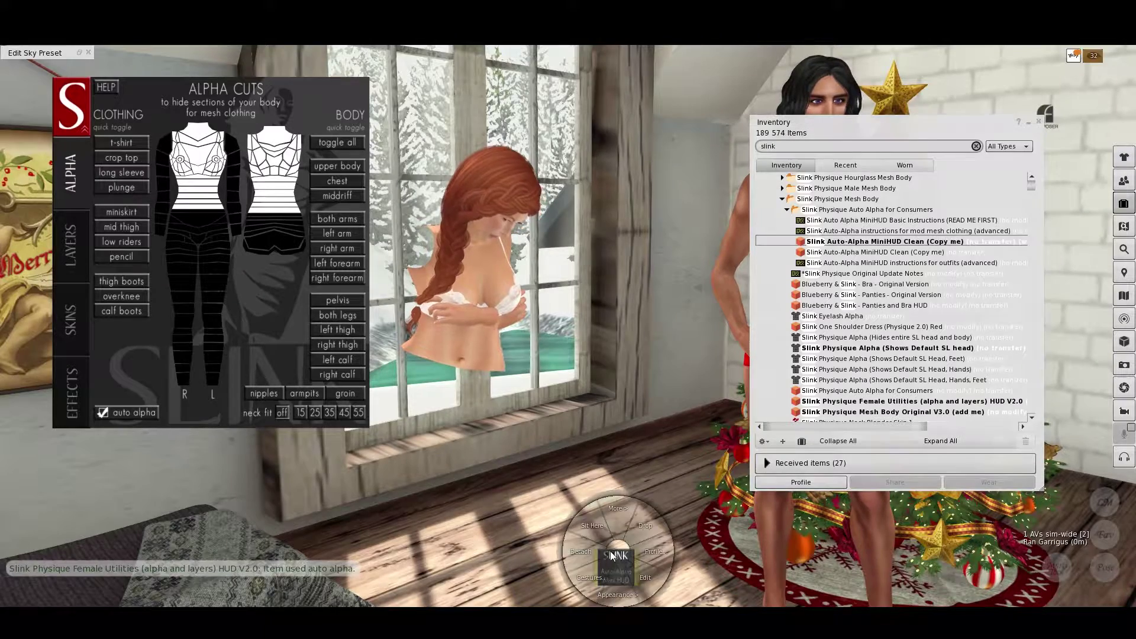
left_click(337, 143)
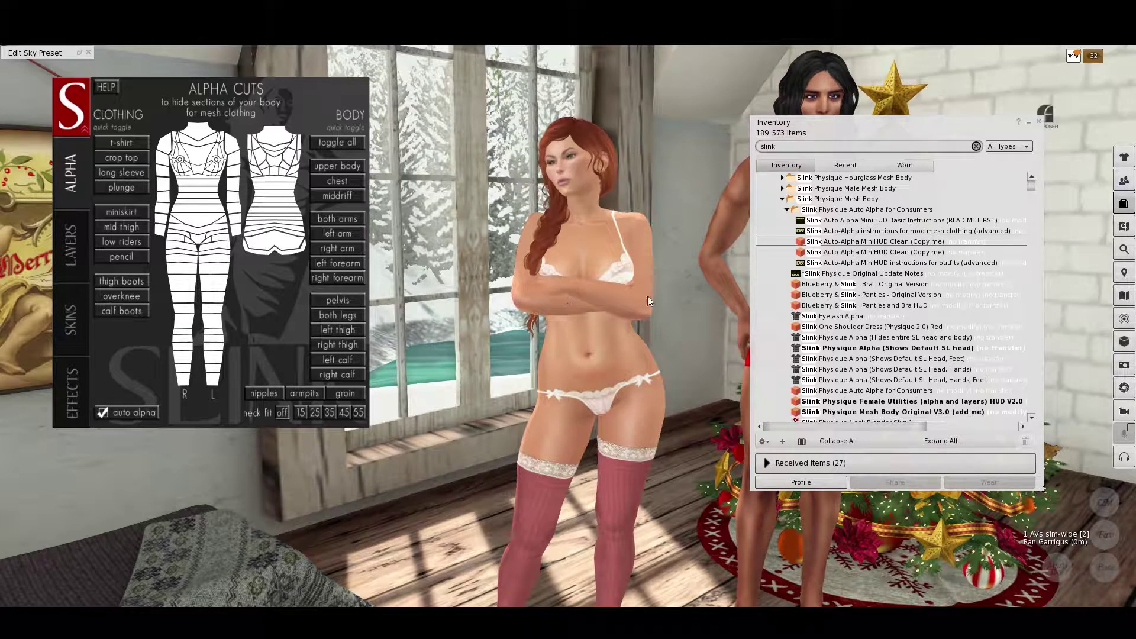
Rename the MiniHUD copy to 'Test Hud' in Properties and clear the 'slink' inventory search
right_click(821, 243)
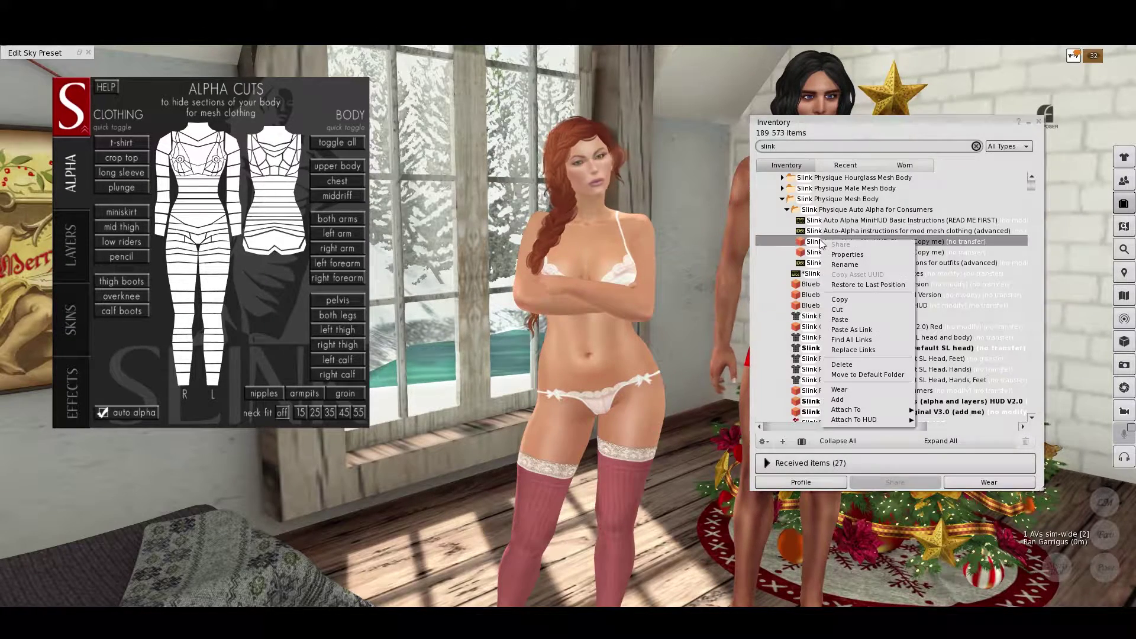
left_click(846, 253)
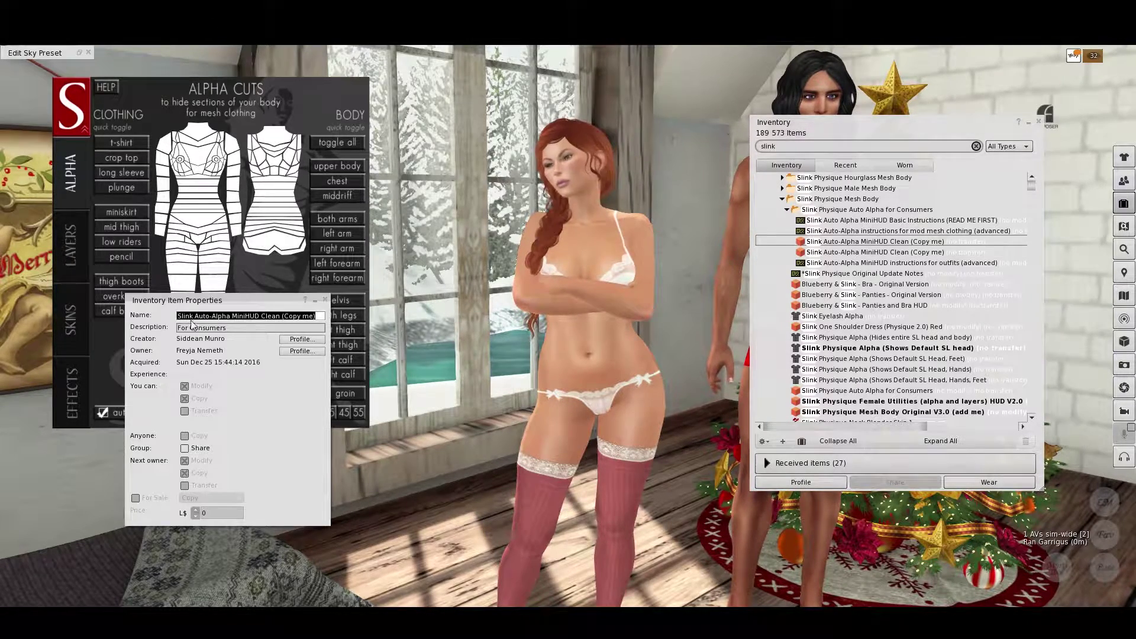
type("Test G")
key("BackSpace")
type("Hud")
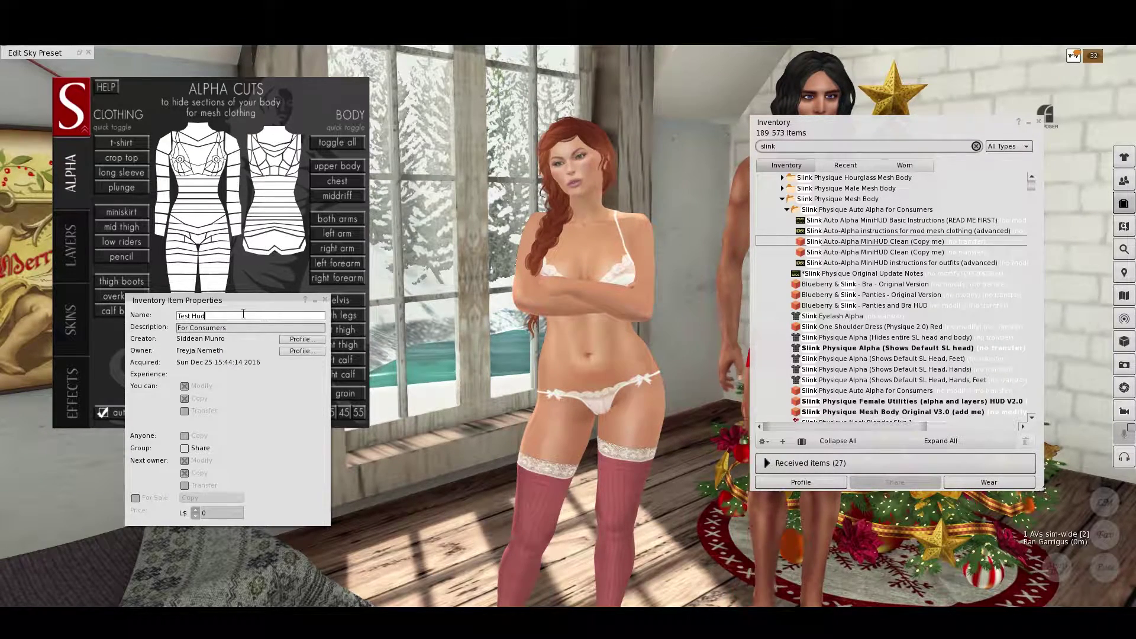
left_click(230, 330)
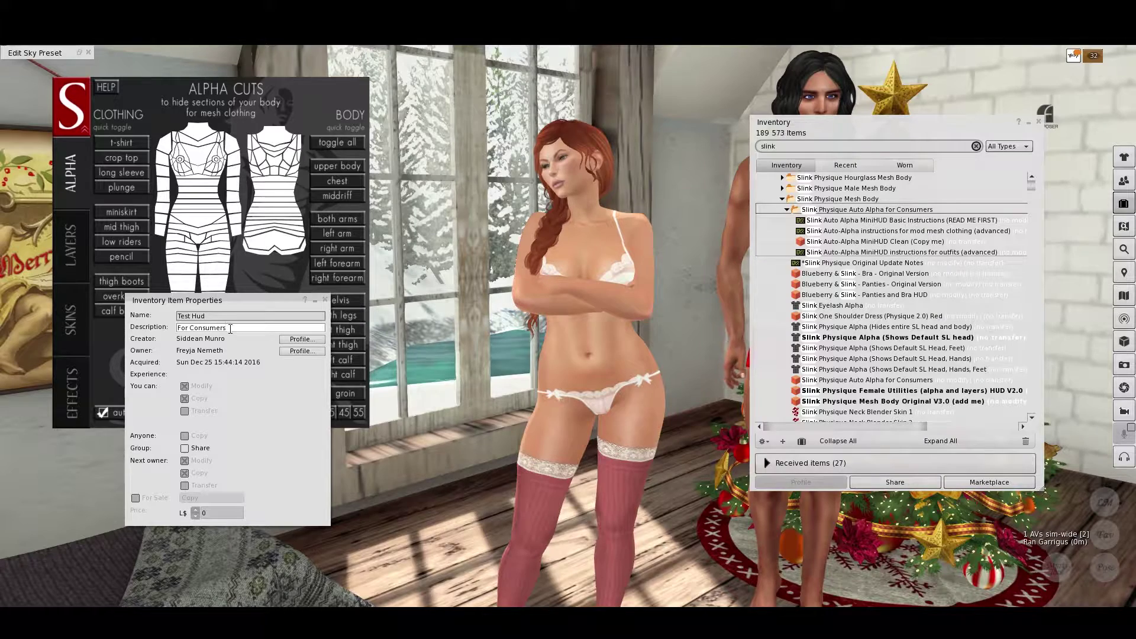
left_click(324, 301)
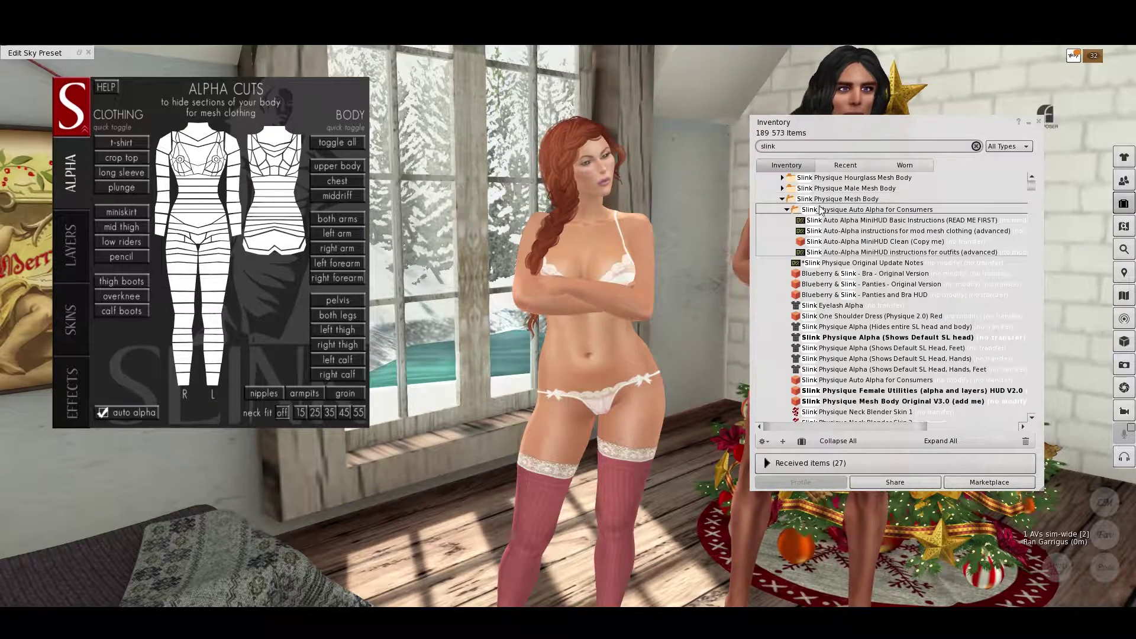
left_click(790, 148)
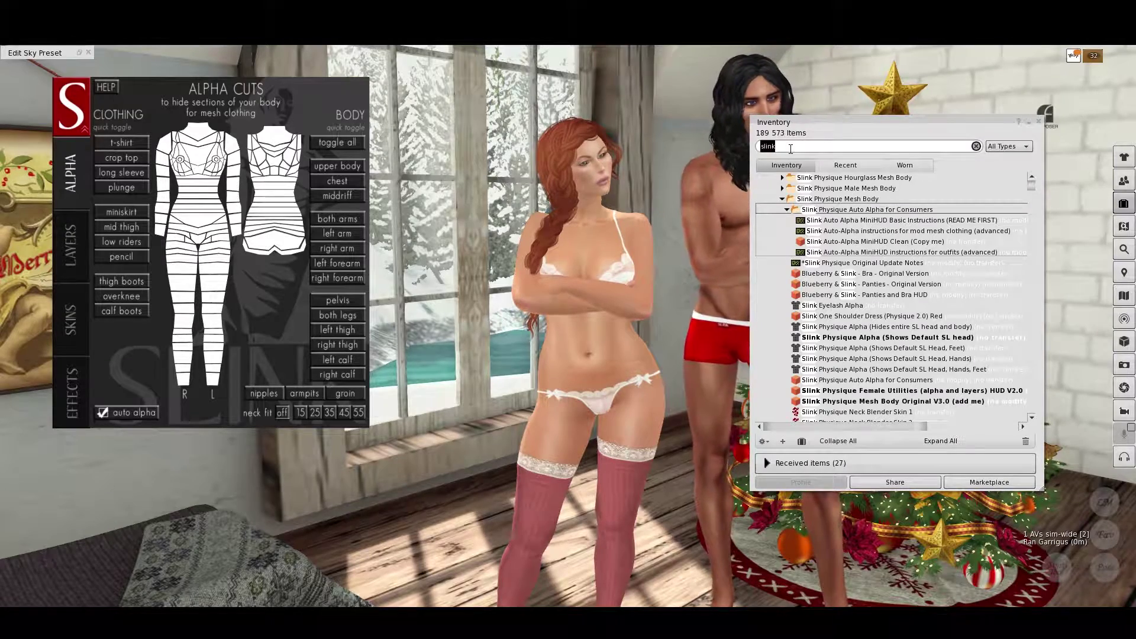
key("BackSpace")
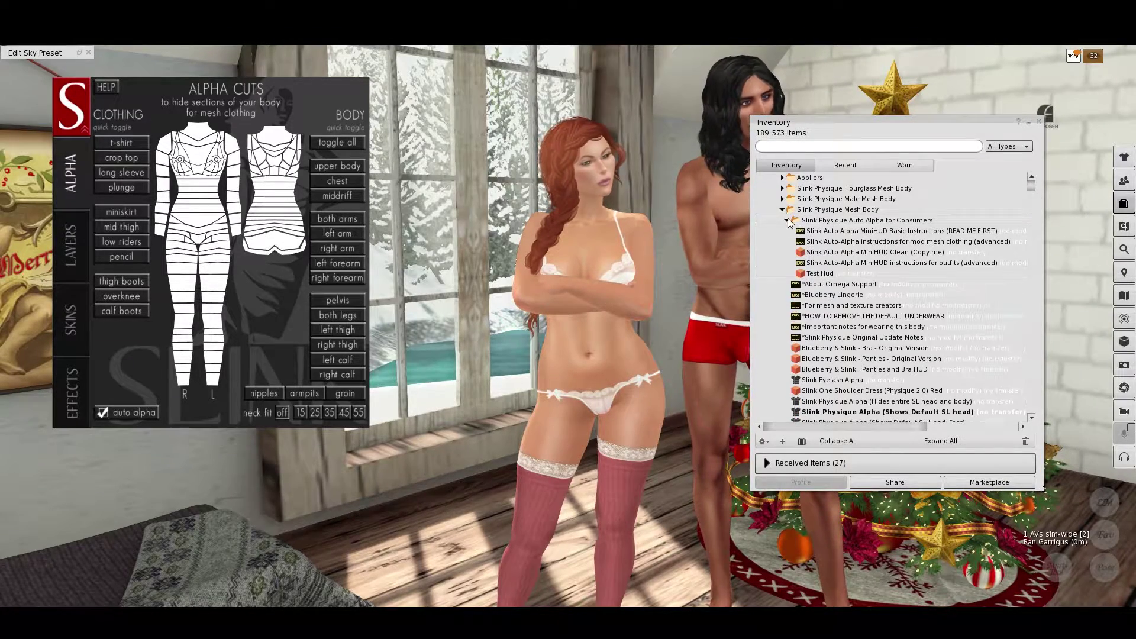